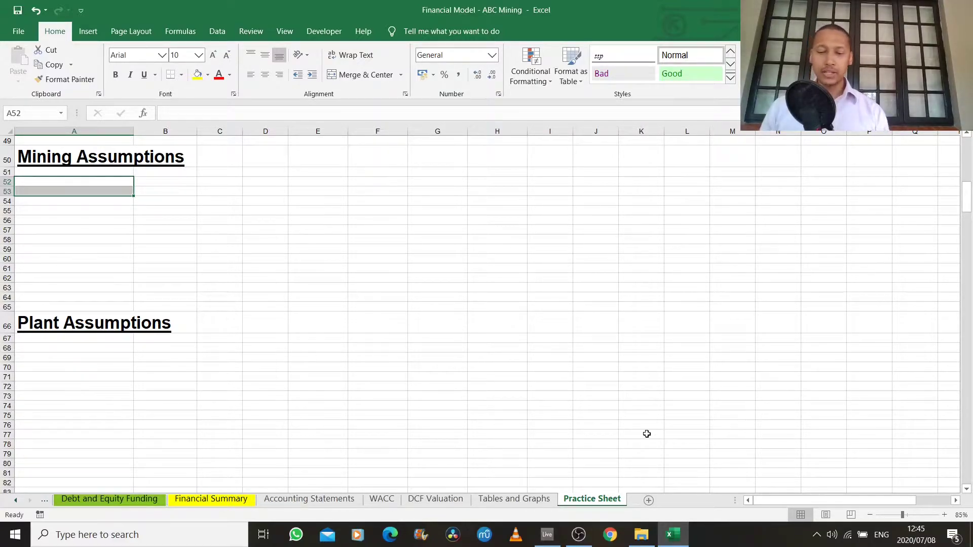
Enter the row labels labour, fuel and consumables in A52:A54
key(shift+Up)
text(la)
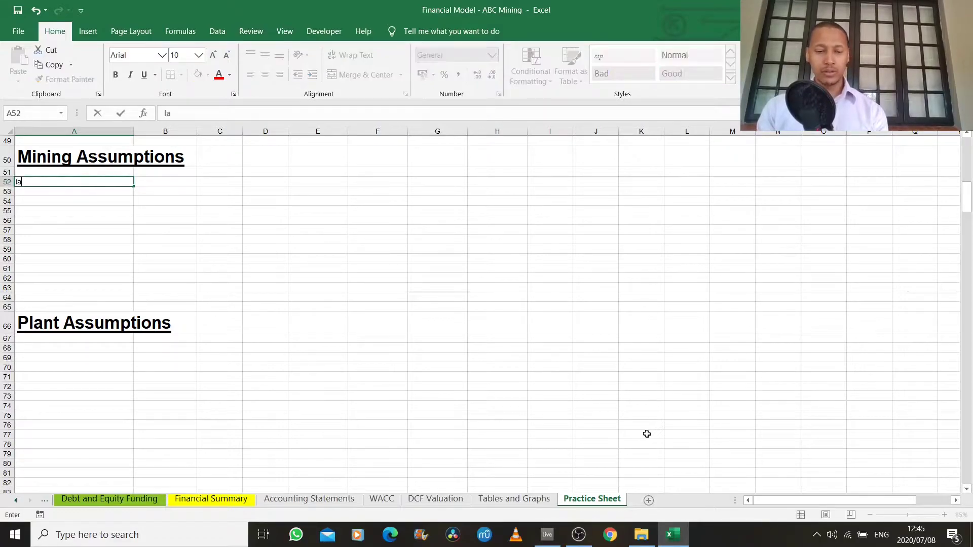
text(bour)
key(Return)
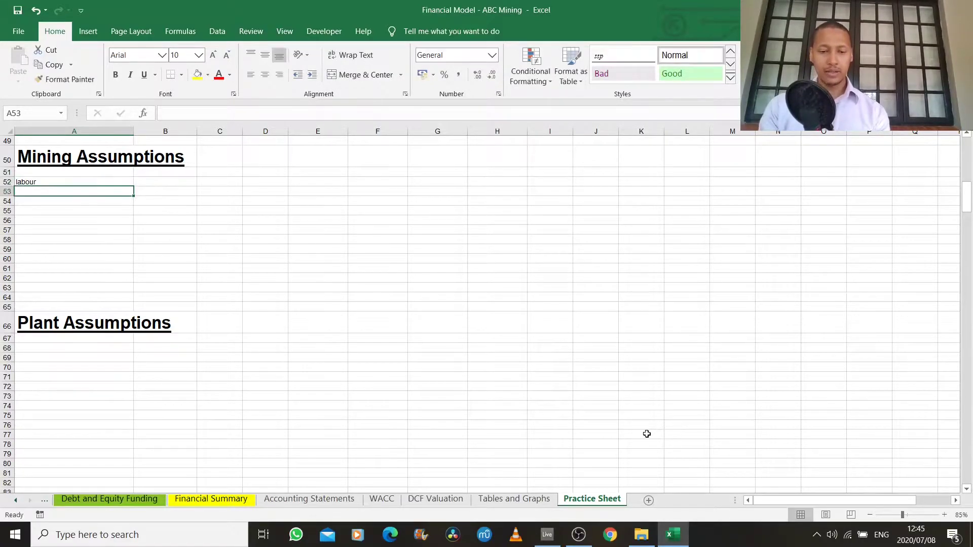
text(fuel)
key(Return)
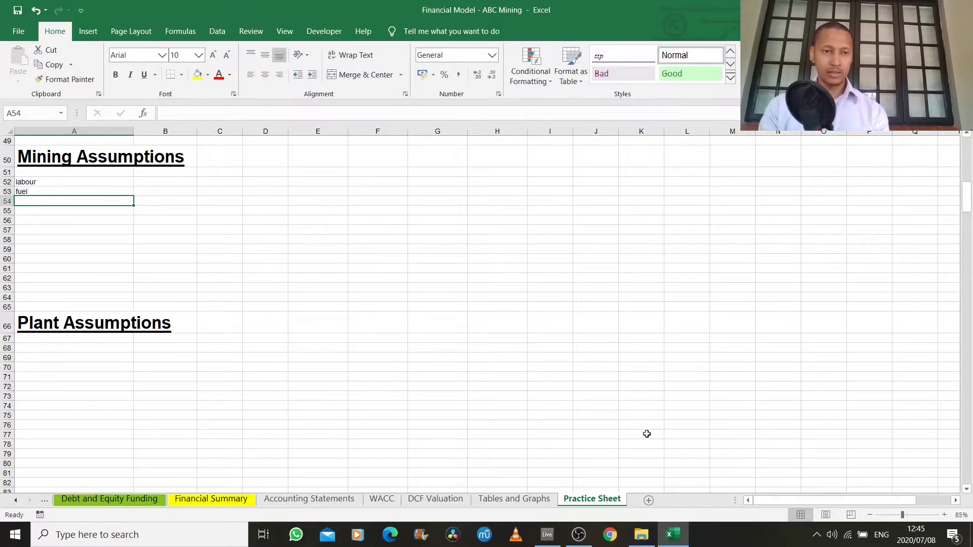
text(consumables)
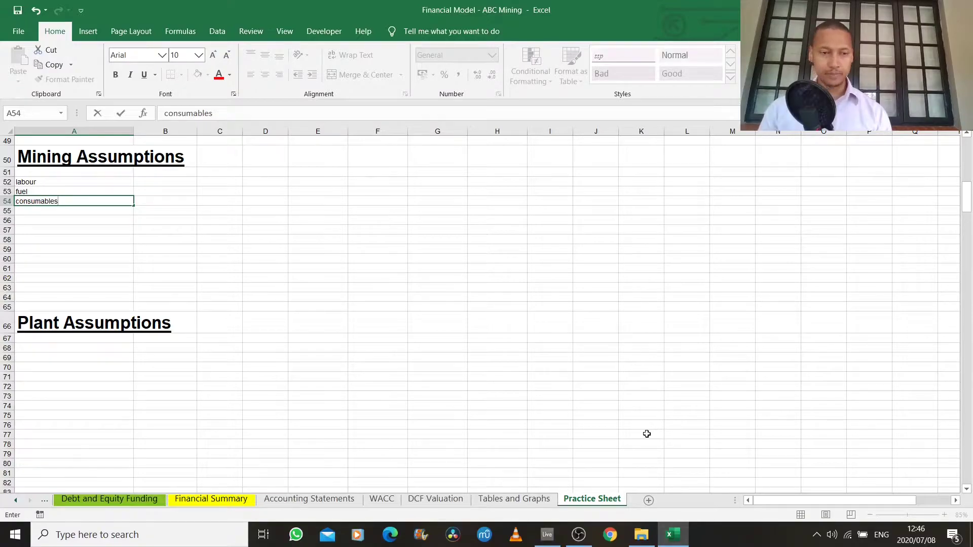
key(Right)
Enter 2020 and 2021 in B51:C51 and extend the year series to 2025 in G51
key(Up)
key(Up)
key(Up)
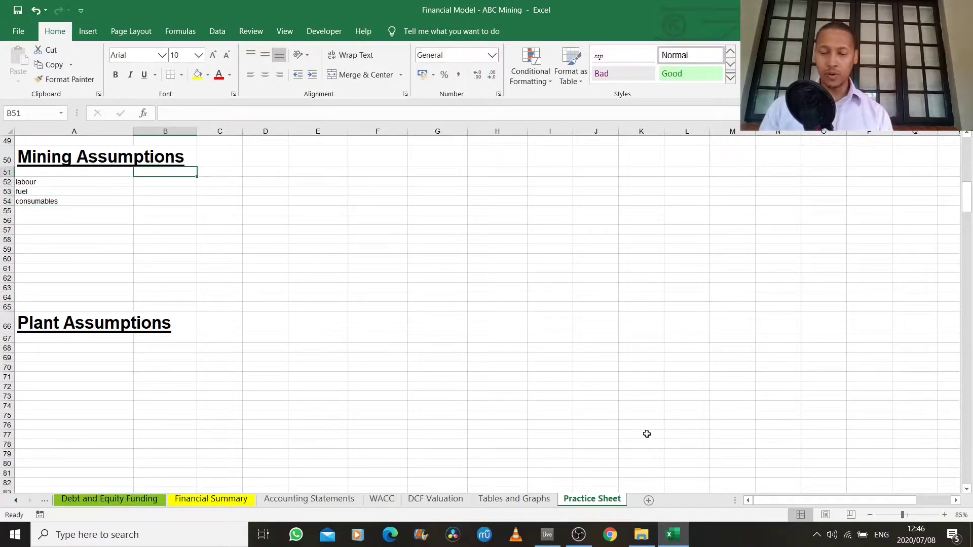
text(2020)
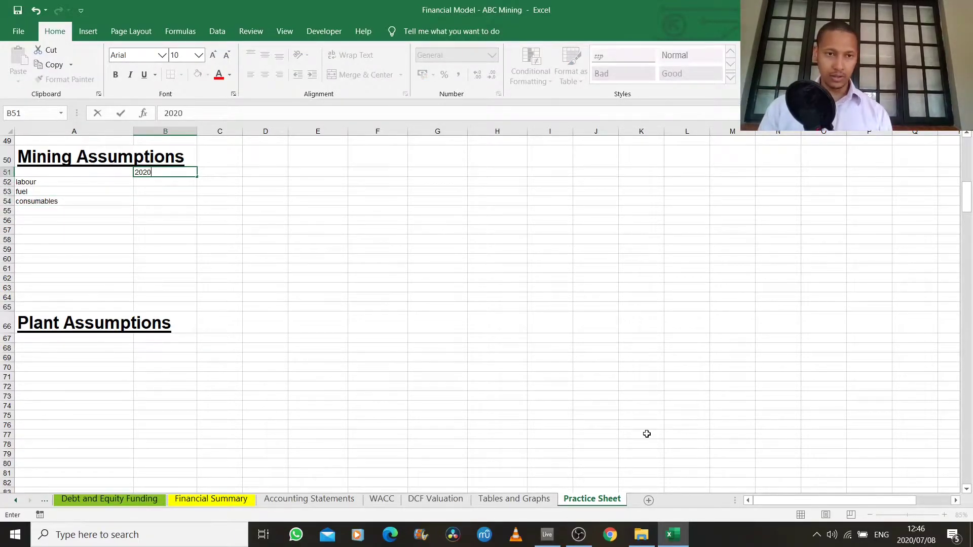
key(Right)
text(20)
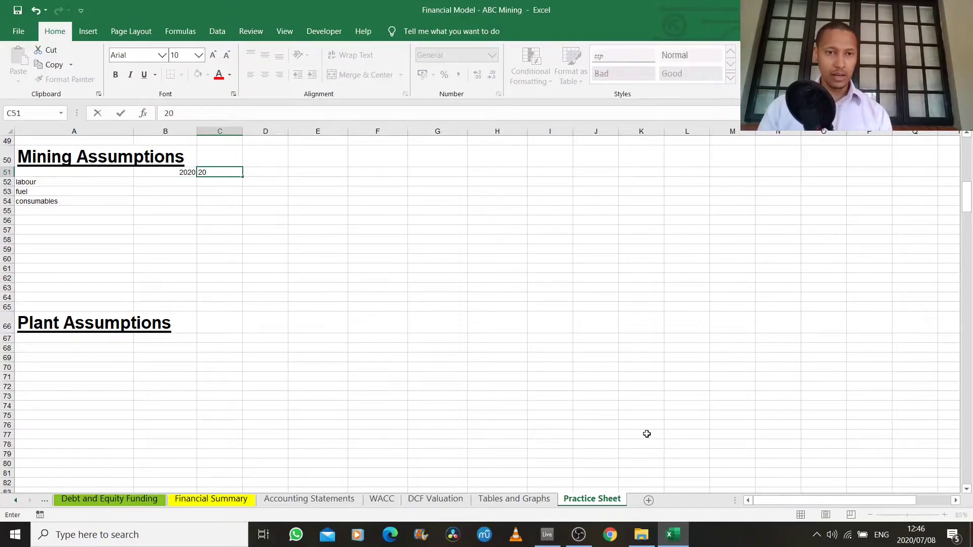
text(21)
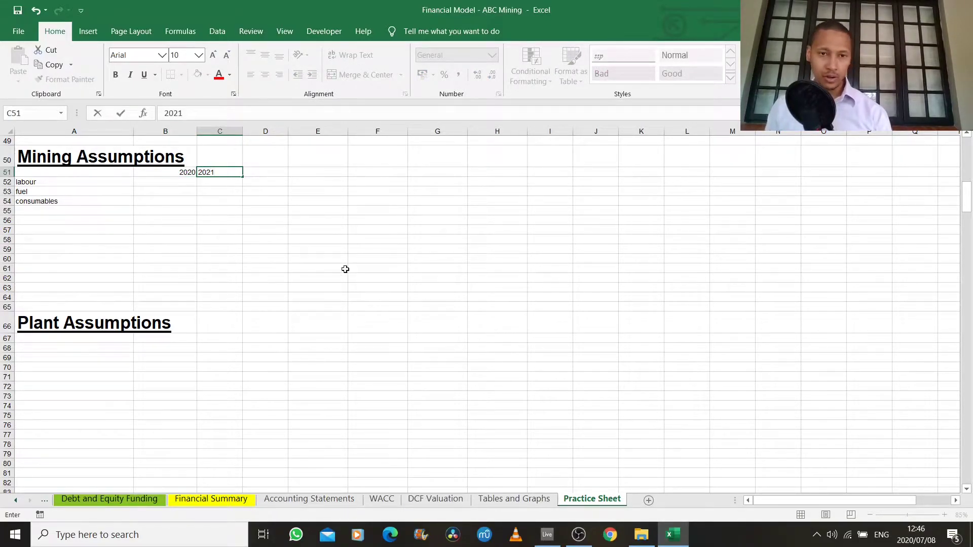
click(315, 241)
drag(194, 173, 454, 191)
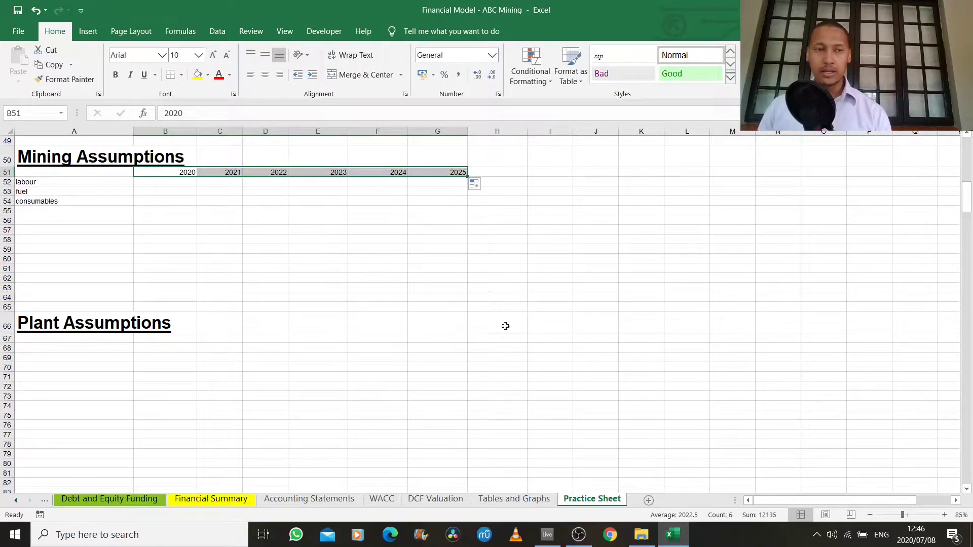
Leave row 55 blank and add the labels waste rock in A56 and ore in A57
key(Left)
key(Down)
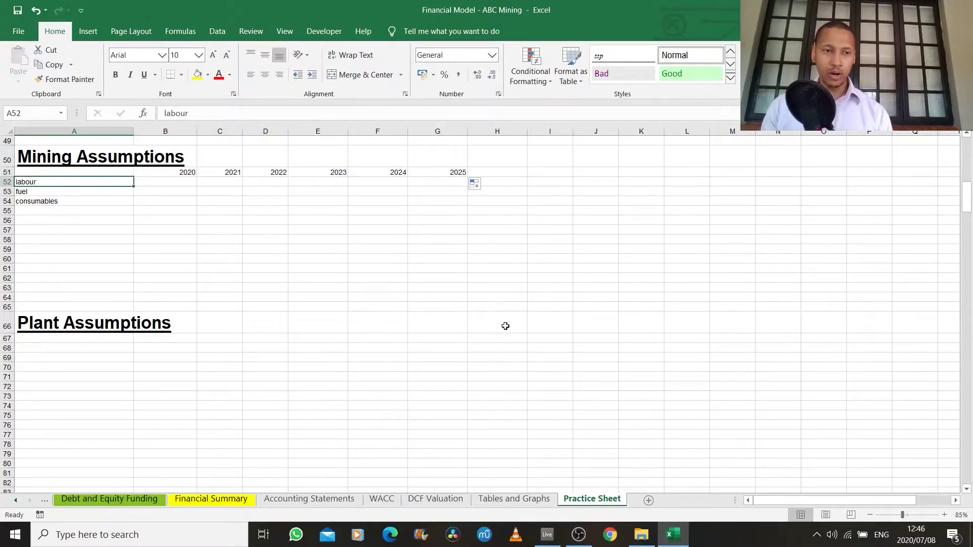
key(Right)
key(Left)
key(Down)
key(Down)
key(Down)
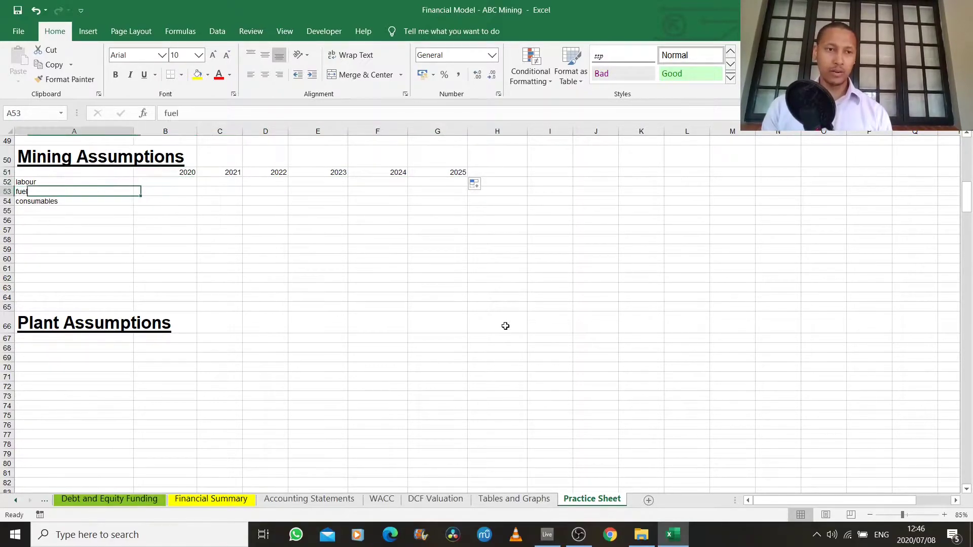
key(Right)
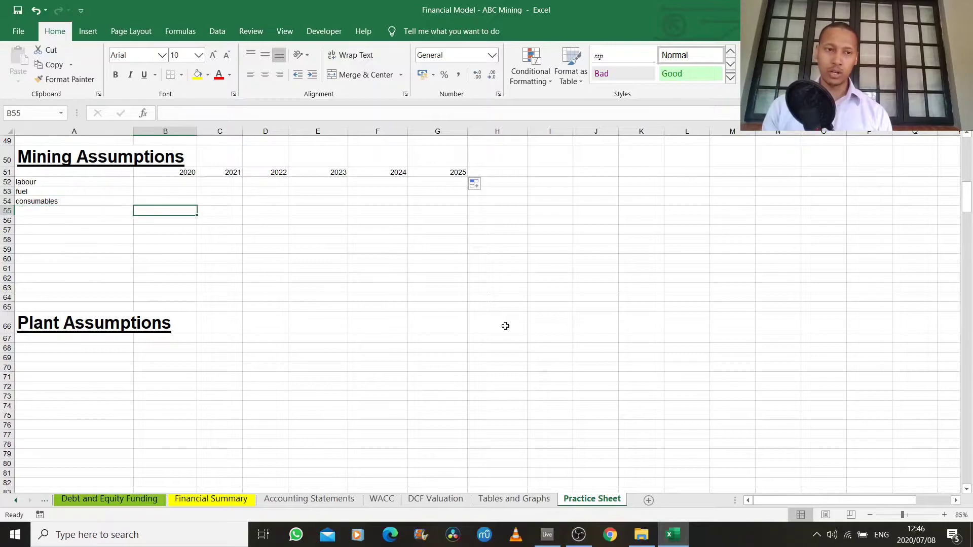
key(Left)
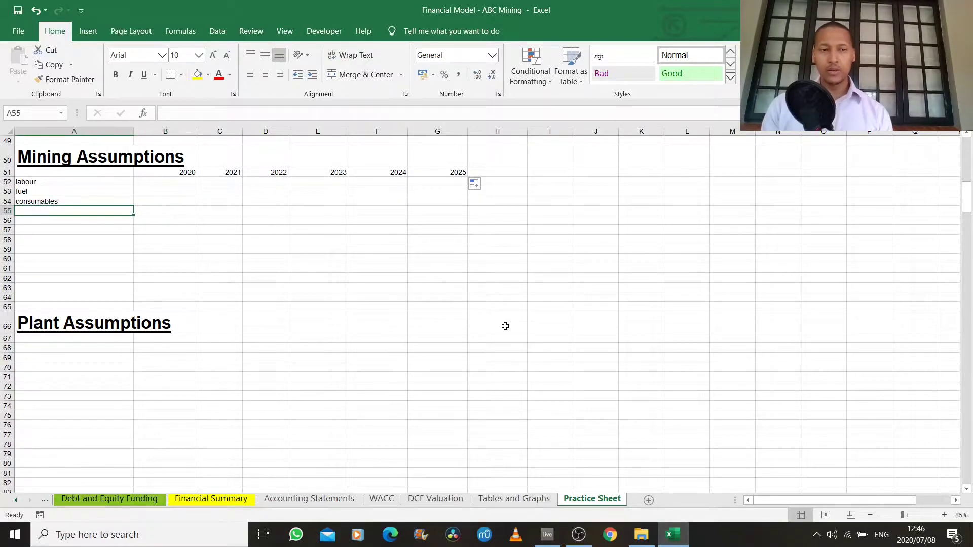
key(Down)
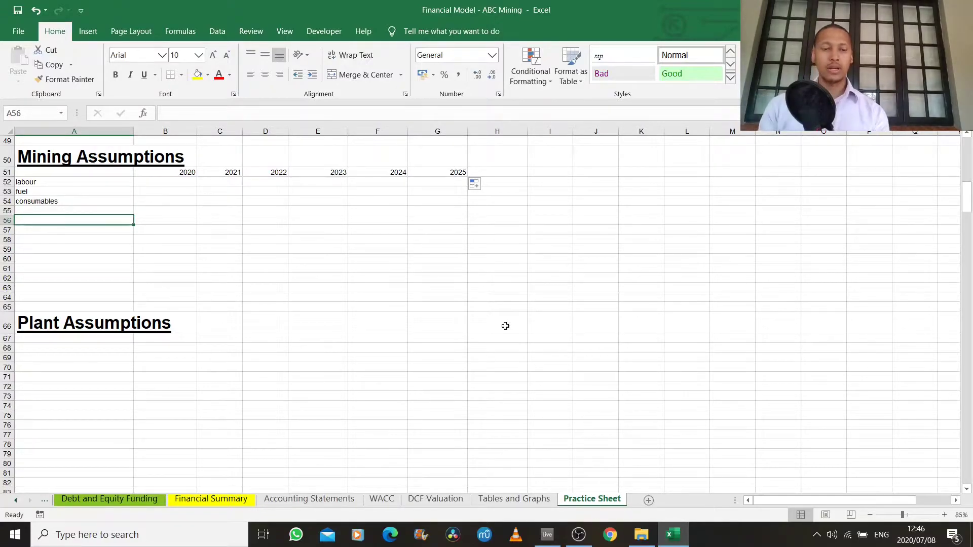
text(waste )
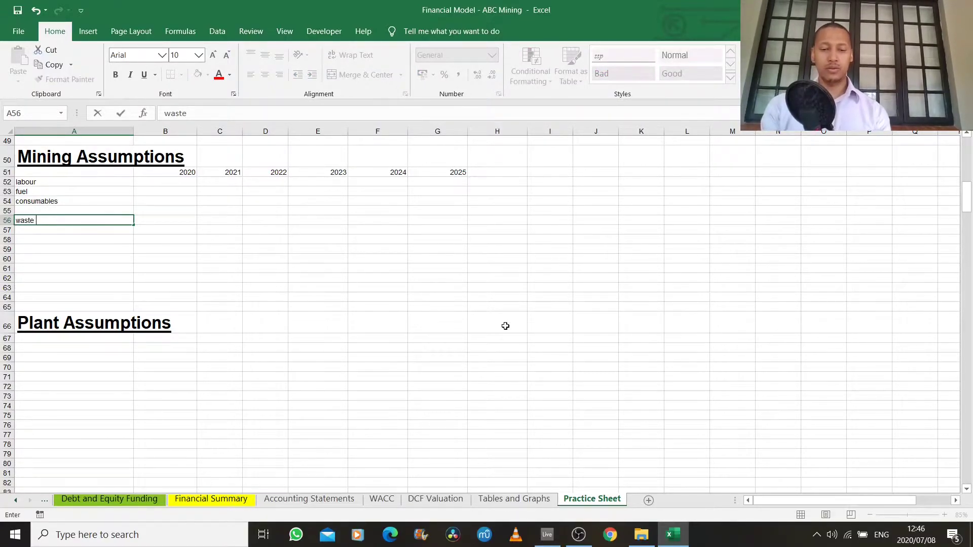
text(rock)
key(Return)
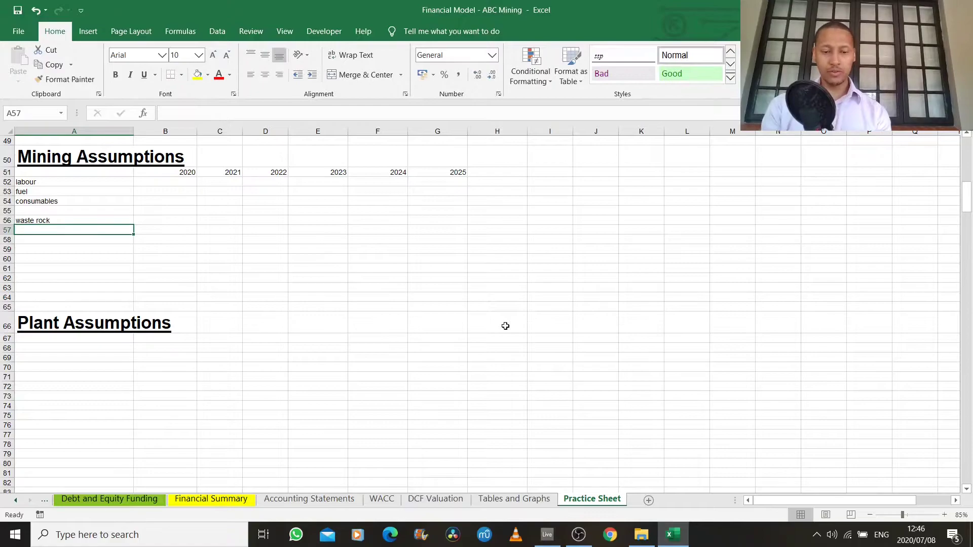
text(ore)
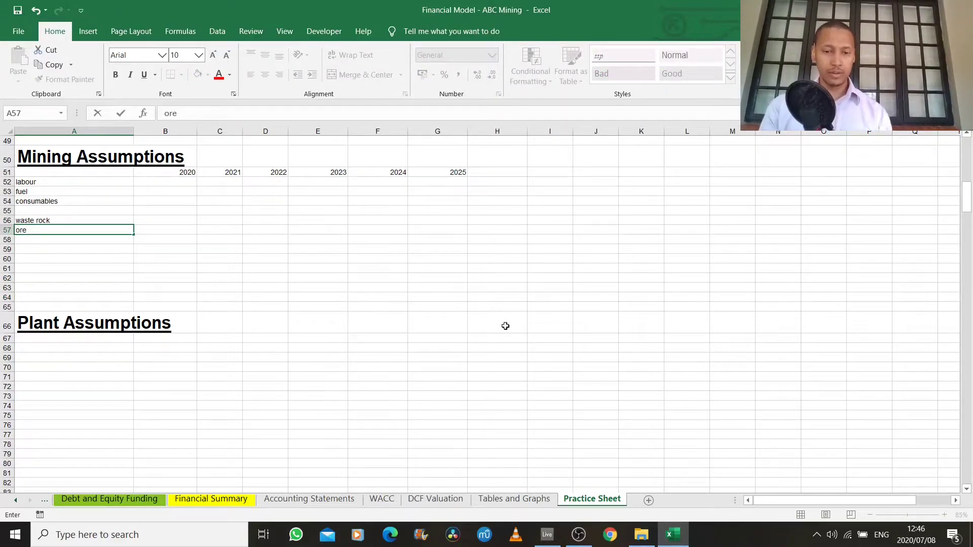
key(Return)
key(Up)
key(Up)
key(Up)
key(Up)
key(Up)
key(Up)
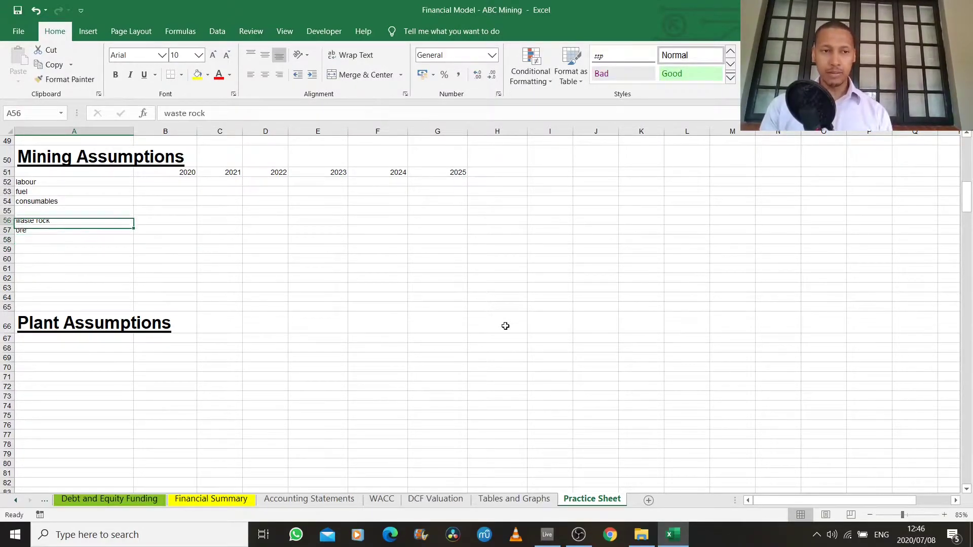
key(Right)
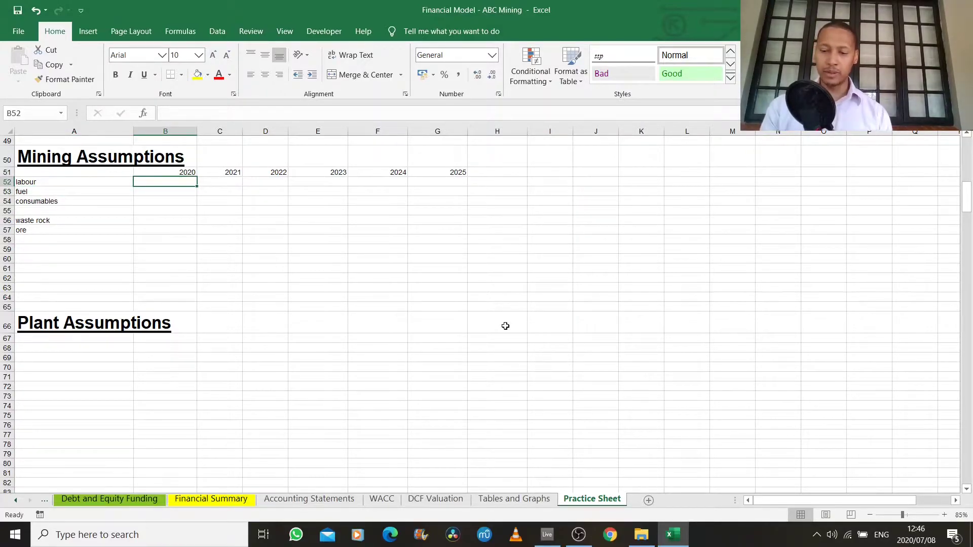
Enter the 2020 values: 42 for labour in B52, 100 for waste rock, 50 for ore
text(42)
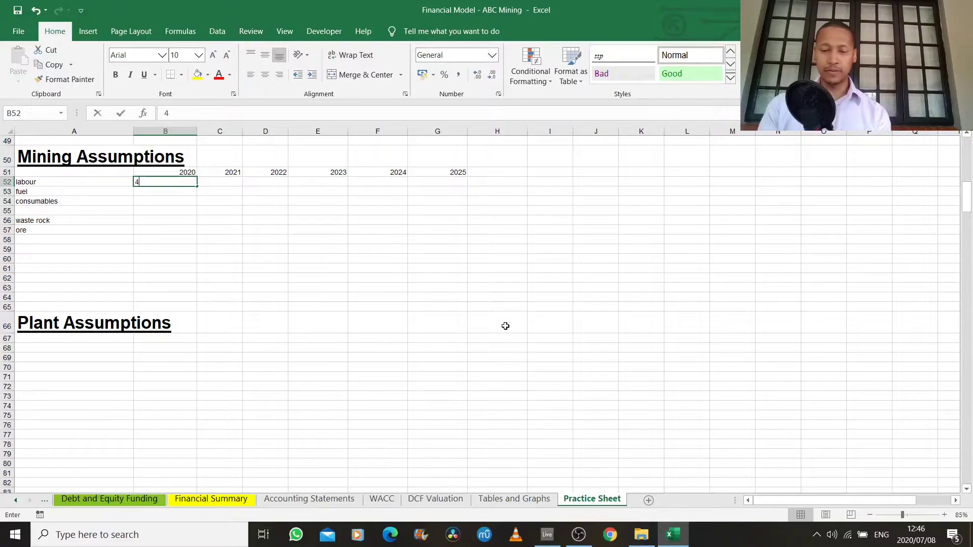
key(Return)
key(Down)
key(Down)
key(Down)
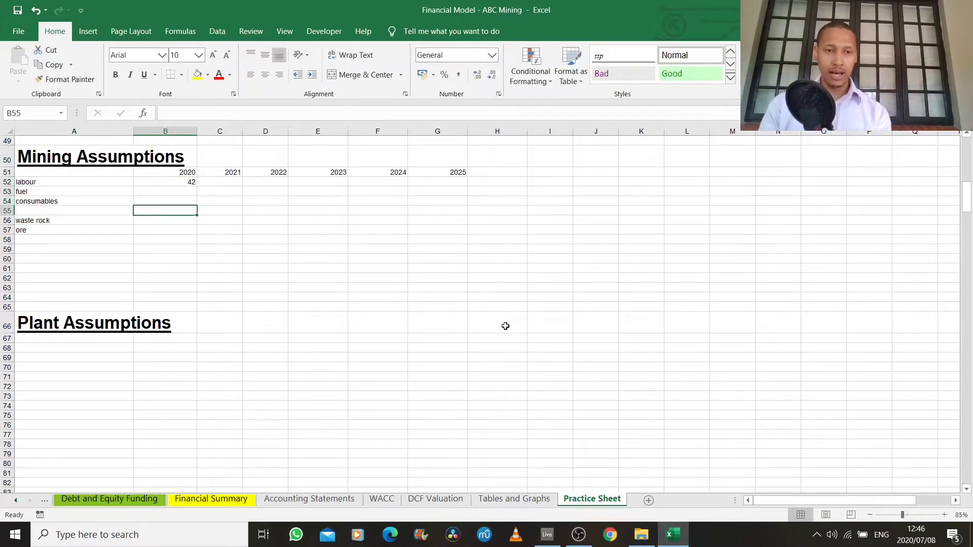
text(100)
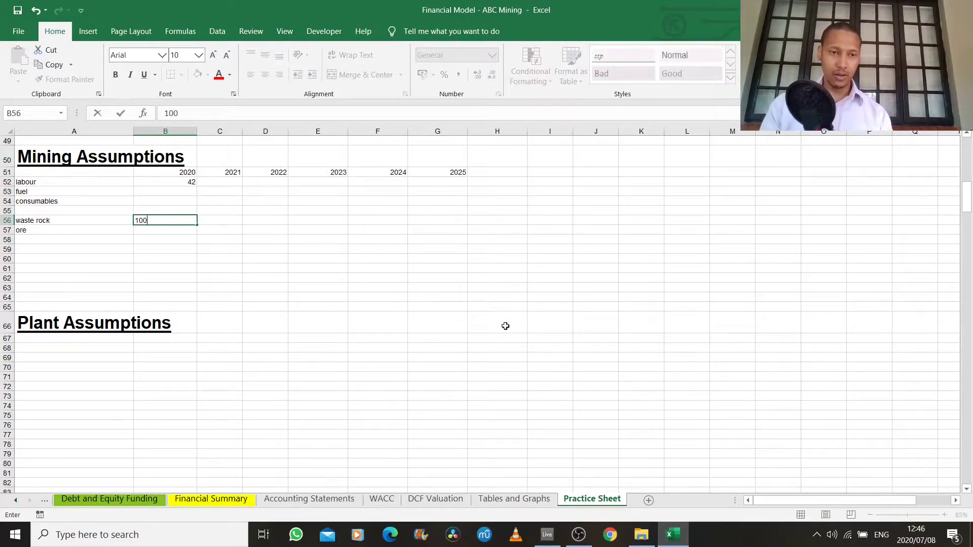
key(Return)
text(50)
key(Return)
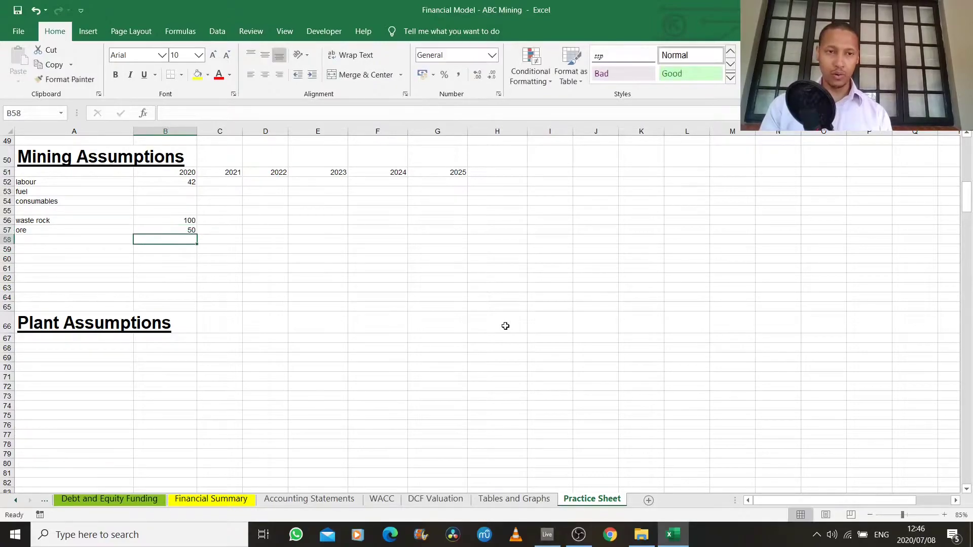
key(Up)
key(Up)
key(Up)
key(Up)
key(Up)
key(Up)
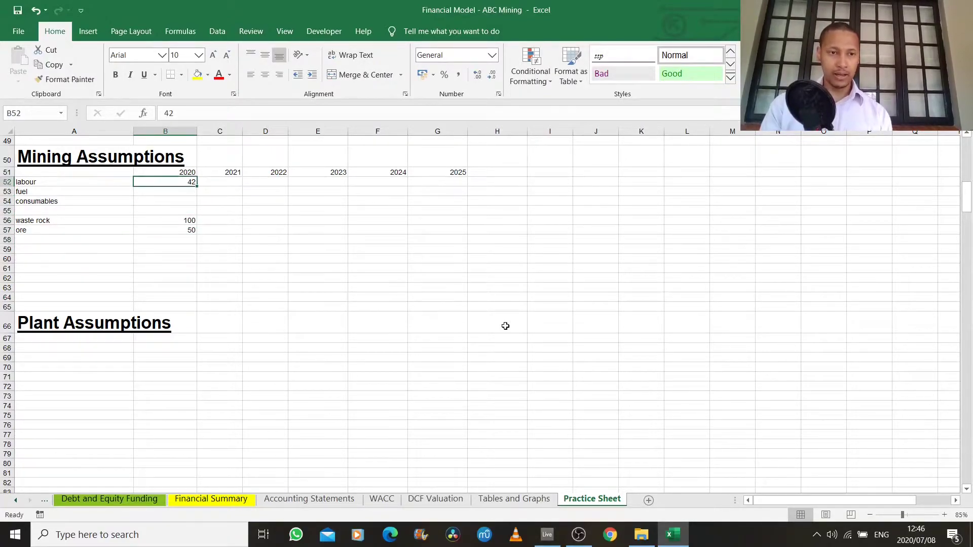
key(Down)
key(Down)
key(Down)
key(Down)
key(Down)
key(Down)
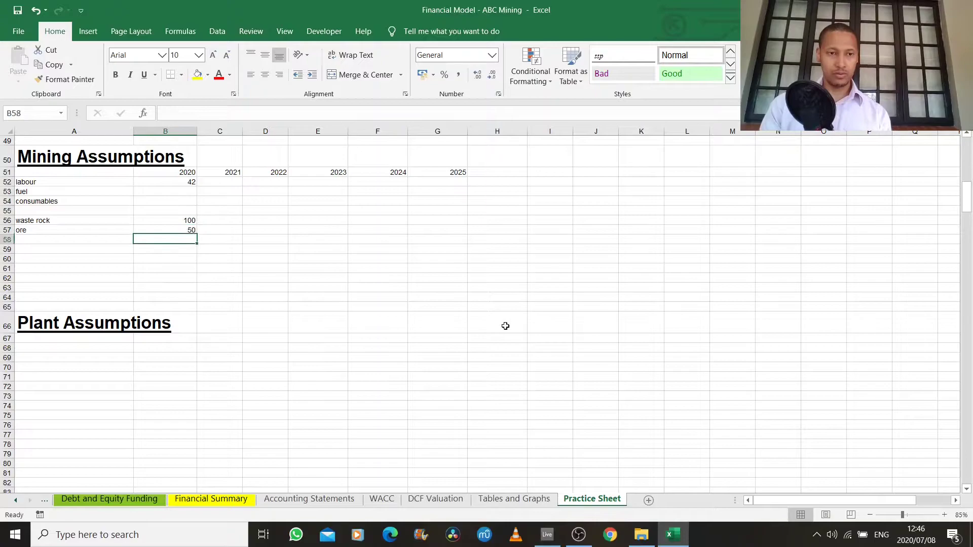
Label A59 as 'total labour cost'
key(Left)
key(Down)
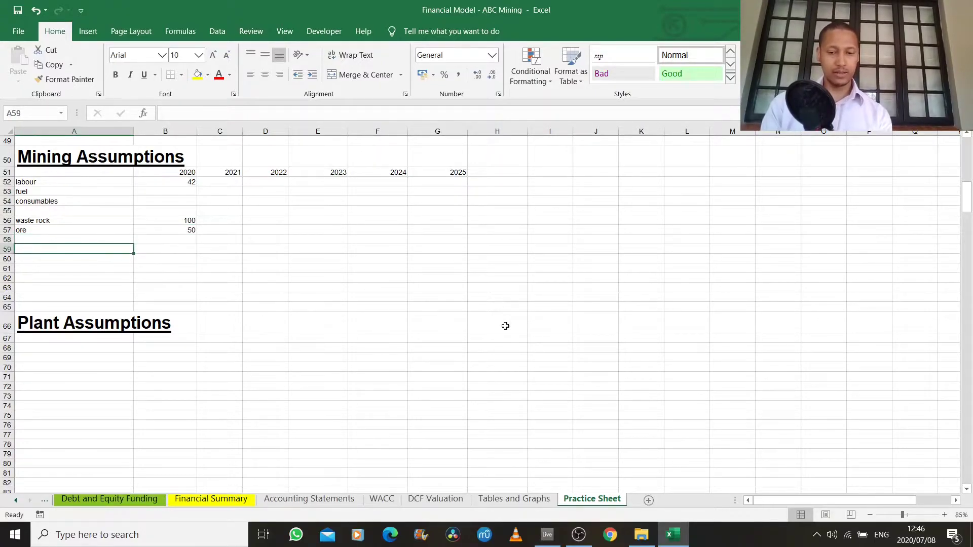
text(total labour cos)
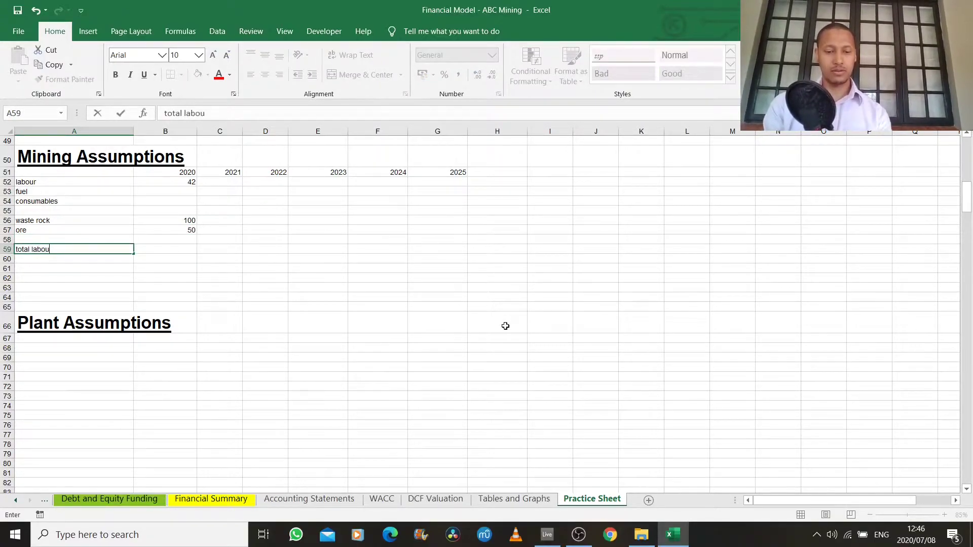
key(Right)
key(Right)
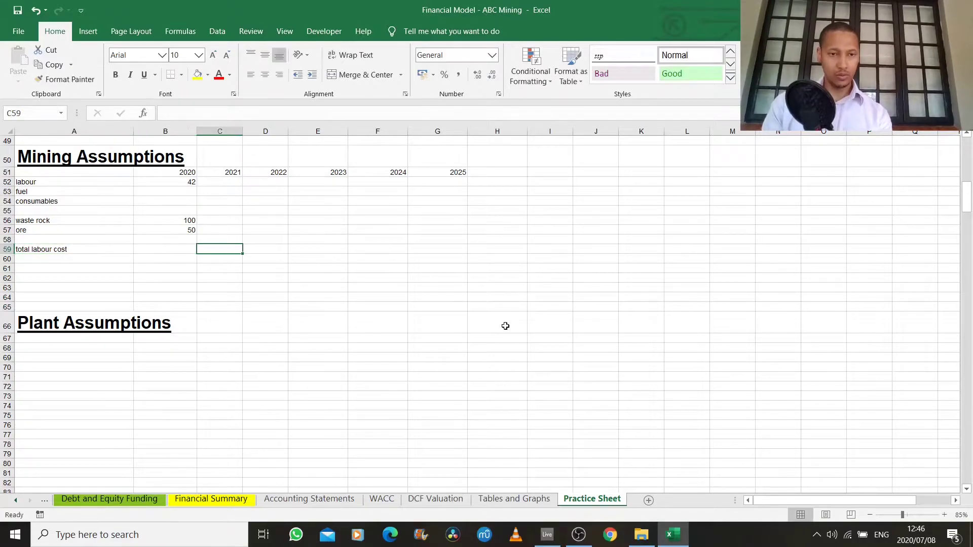
Enter =B52*(B56+B57) in B59, giving 6300, and fill rows 52–59 across to column G
key(Left)
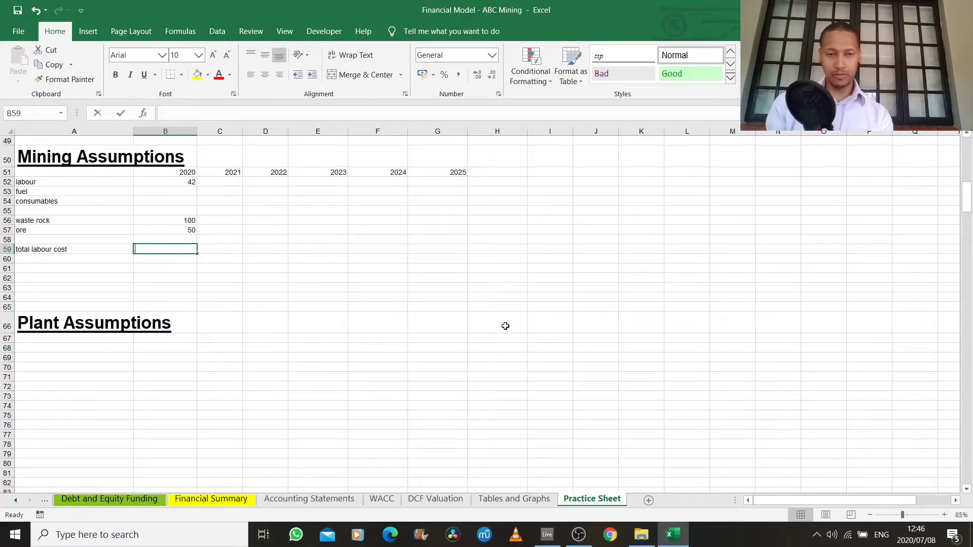
text(=)
key(Up)
key(Up)
key(Up)
key(Up)
key(Up)
key(Up)
key(Up)
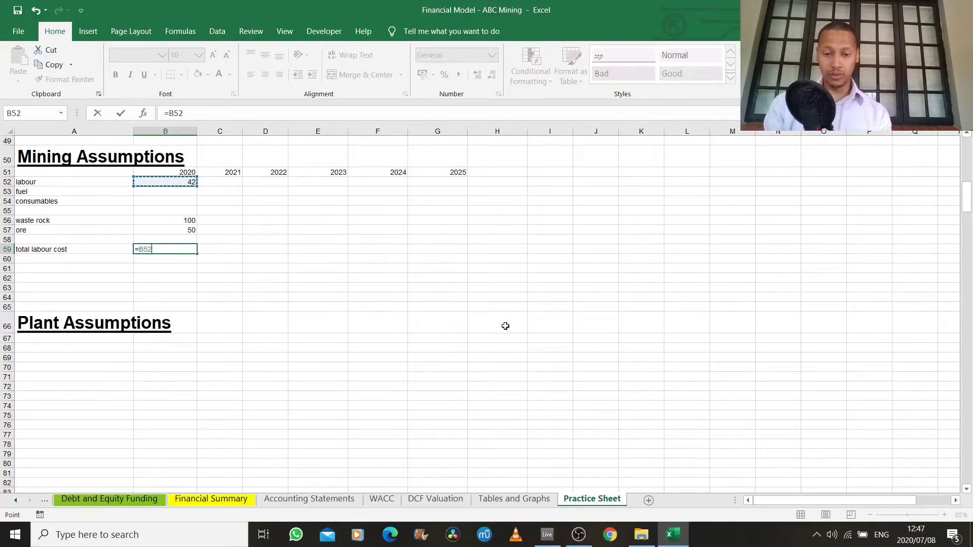
text(*()
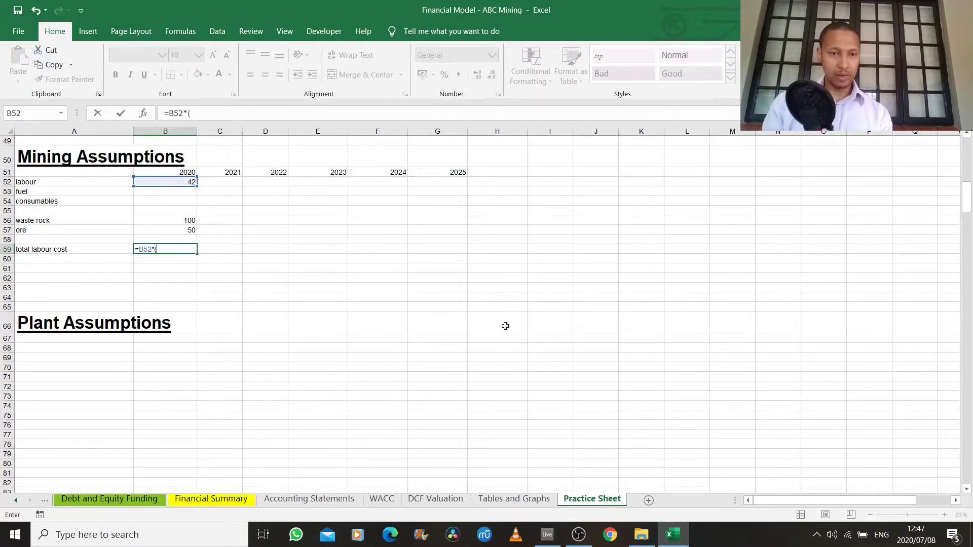
click(185, 218)
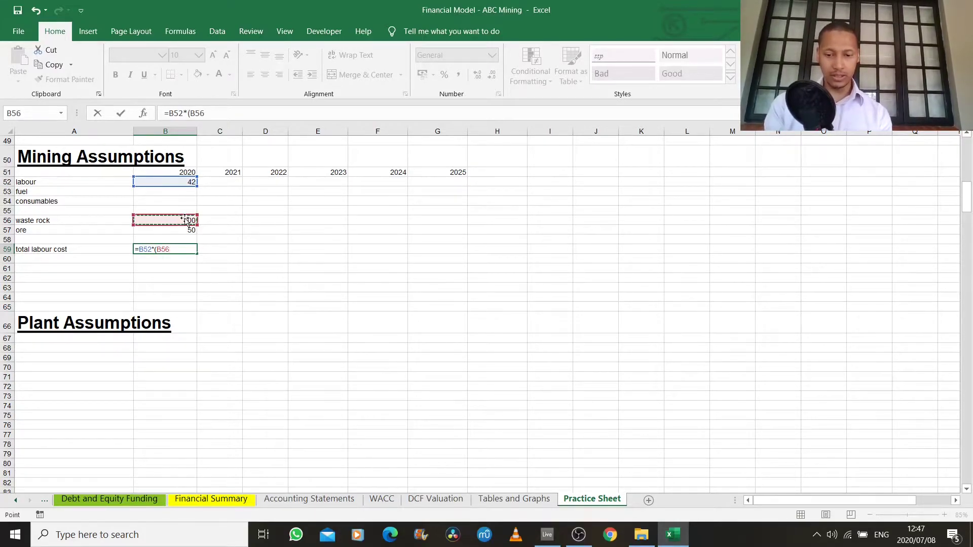
text(+)
click(186, 231)
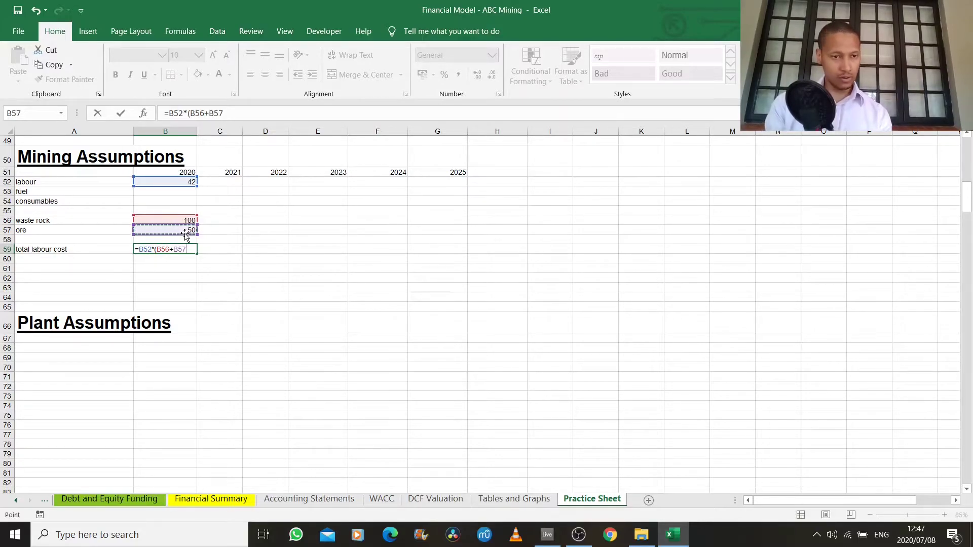
key(Return)
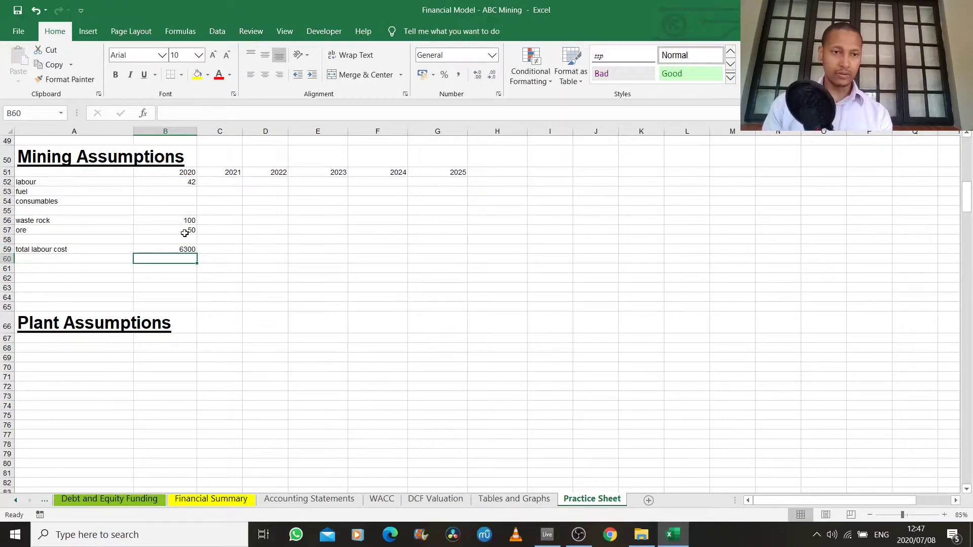
key(Up)
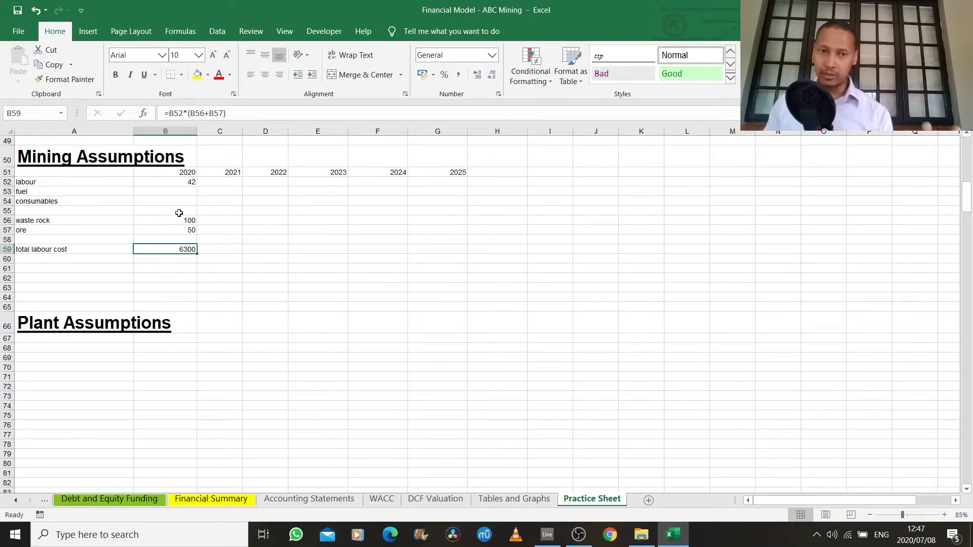
drag(174, 182, 452, 250)
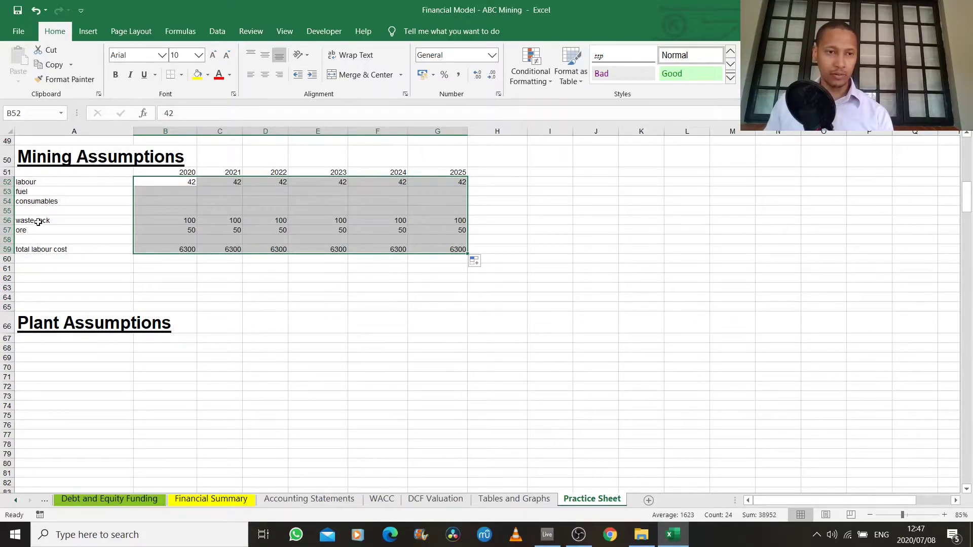
Scroll down to the Plant Assumptions heading, then show the earlier sheet tabs Cover through Plant Assumptions
click(41, 191)
click(44, 201)
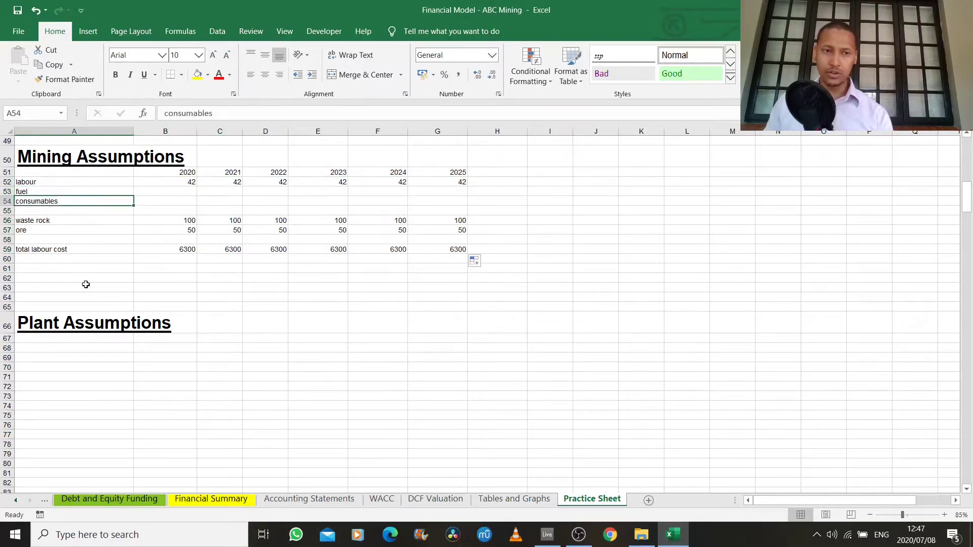
scroll(70, 284, down, 4)
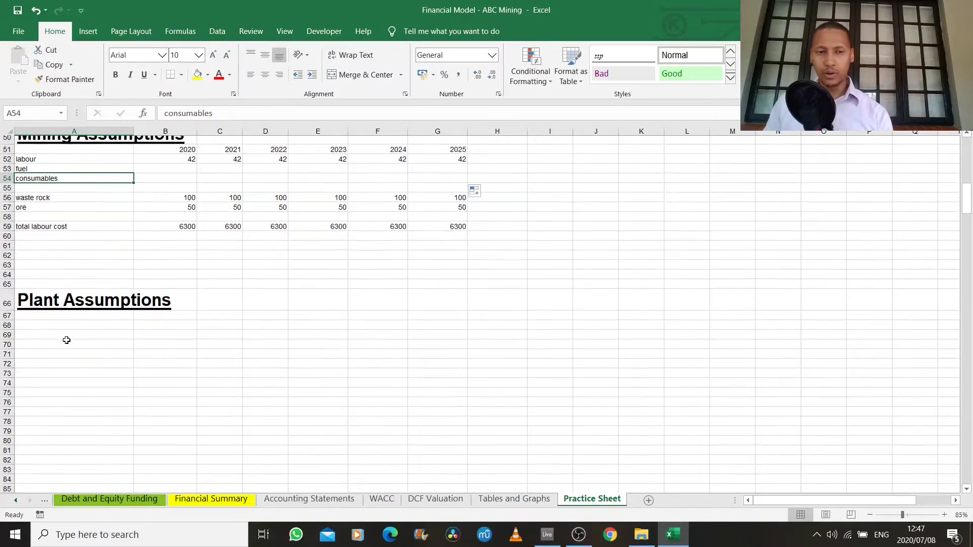
scroll(65, 268, down, 1)
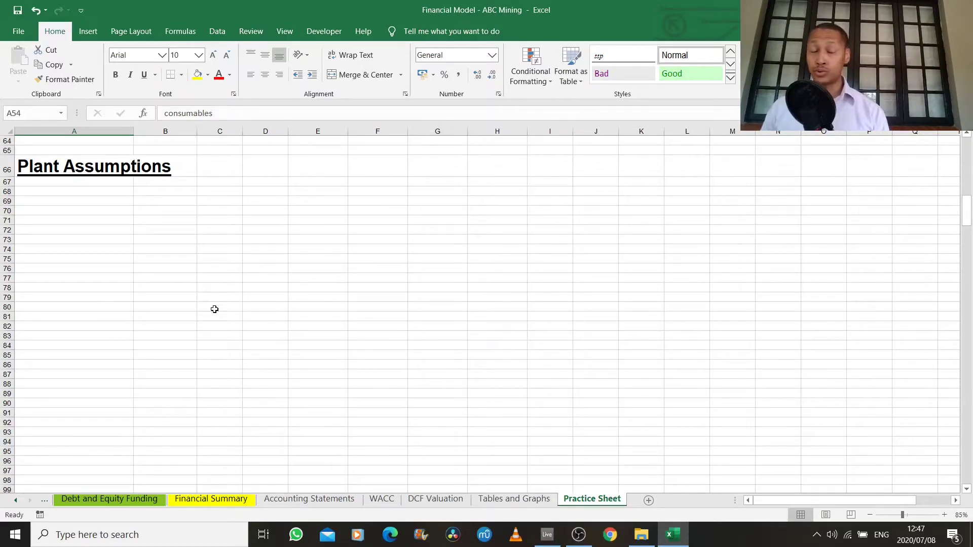
click(18, 500)
click(18, 501)
click(18, 500)
click(18, 500)
click(18, 501)
click(18, 501)
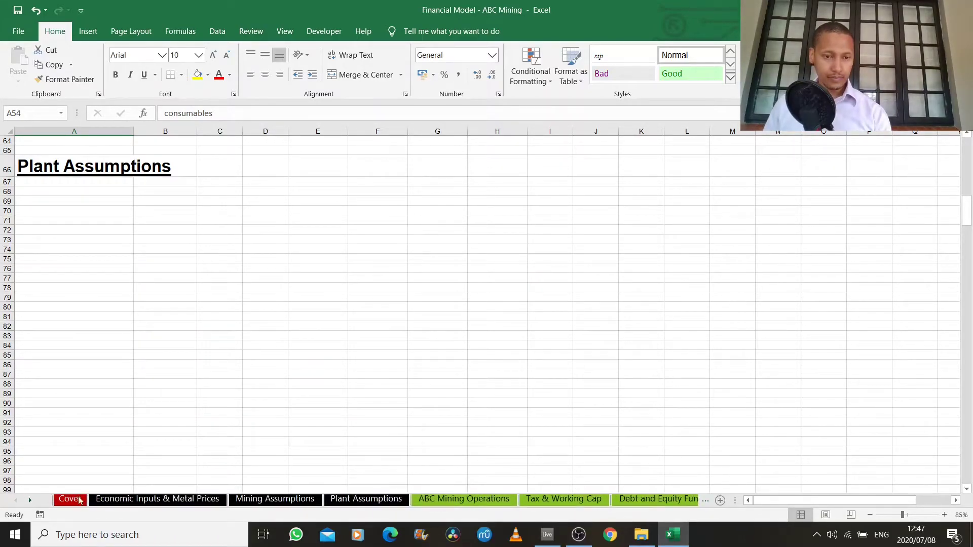
Review the Mining Assumptions schedule and ABC Mine Profile chart, then view the Plant Assumptions sheet
click(252, 501)
scroll(202, 385, up, 11)
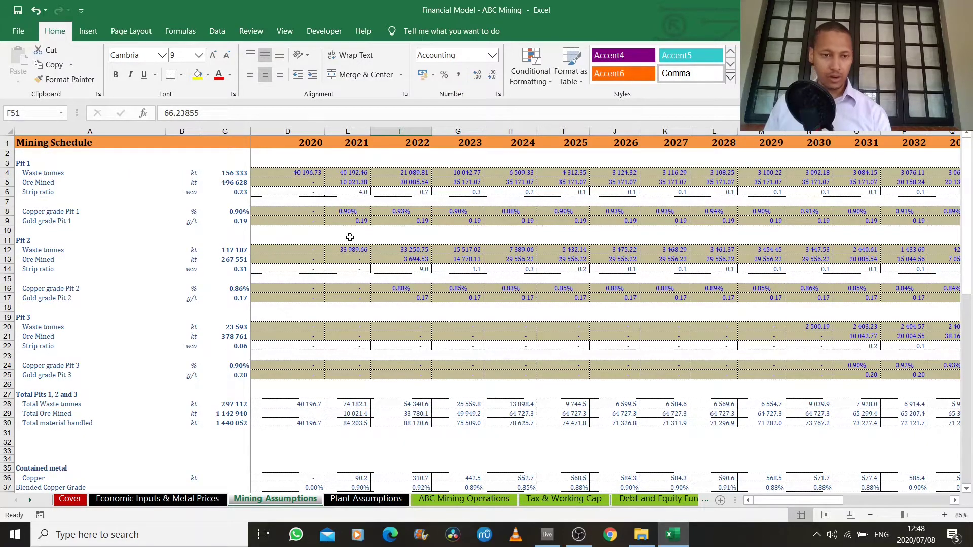
scroll(350, 339, down, 5)
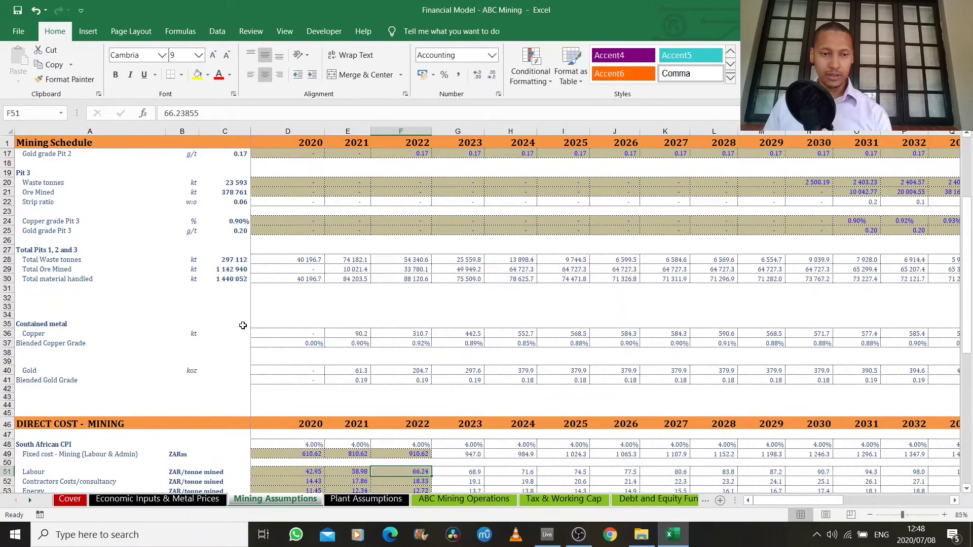
scroll(374, 278, up, 4)
scroll(567, 268, down, 12)
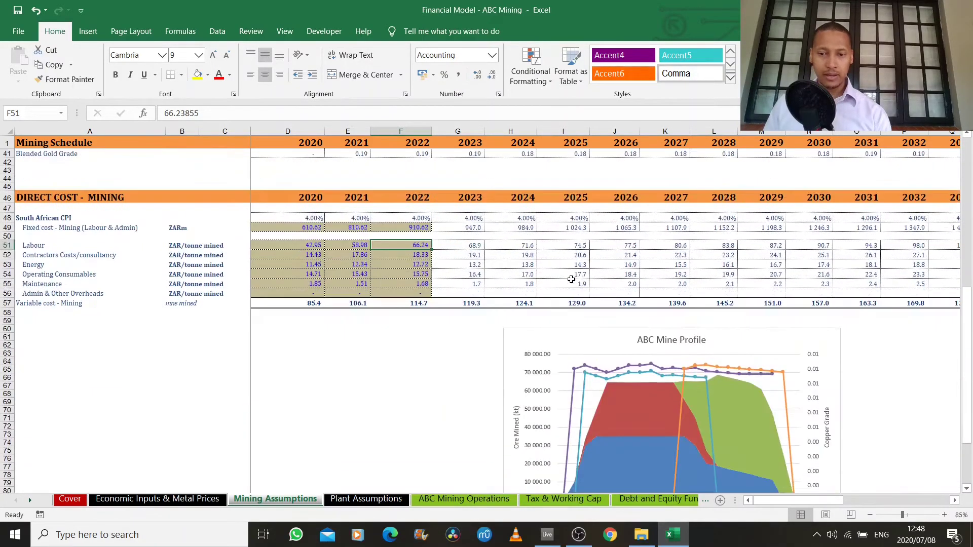
scroll(618, 368, down, 3)
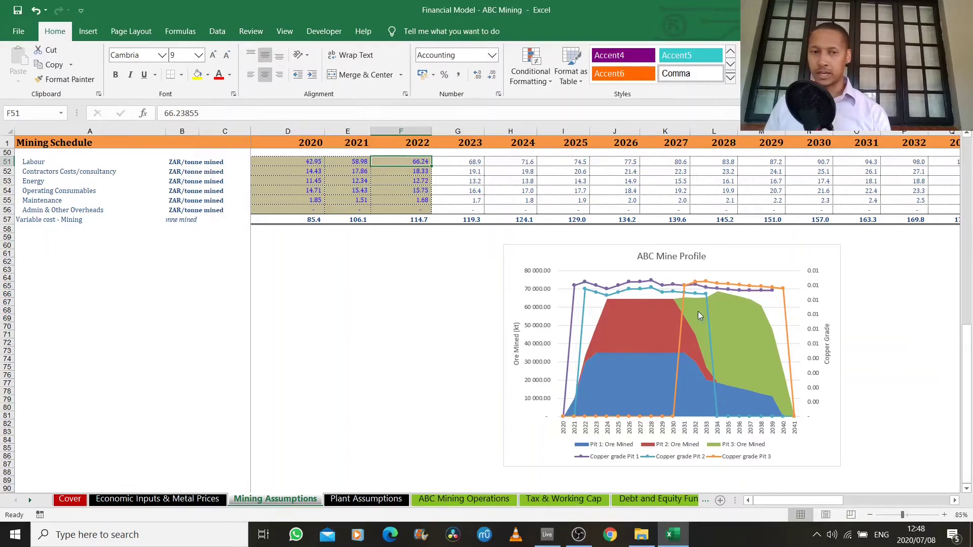
scroll(413, 278, up, 1)
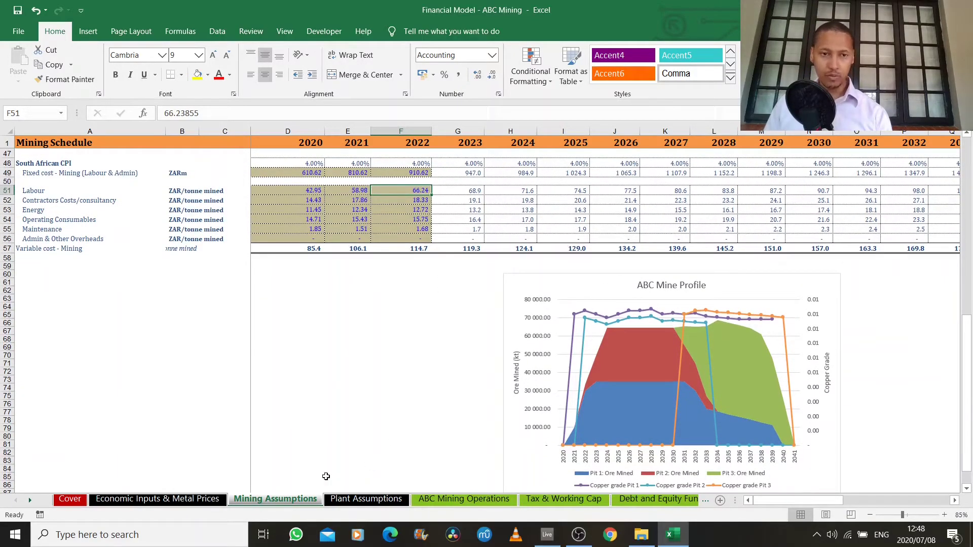
click(348, 501)
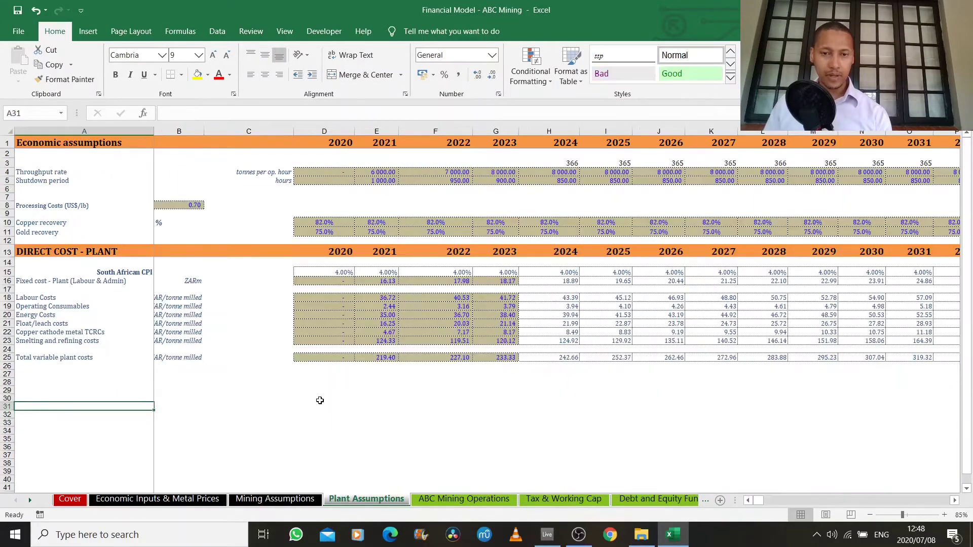
click(45, 300)
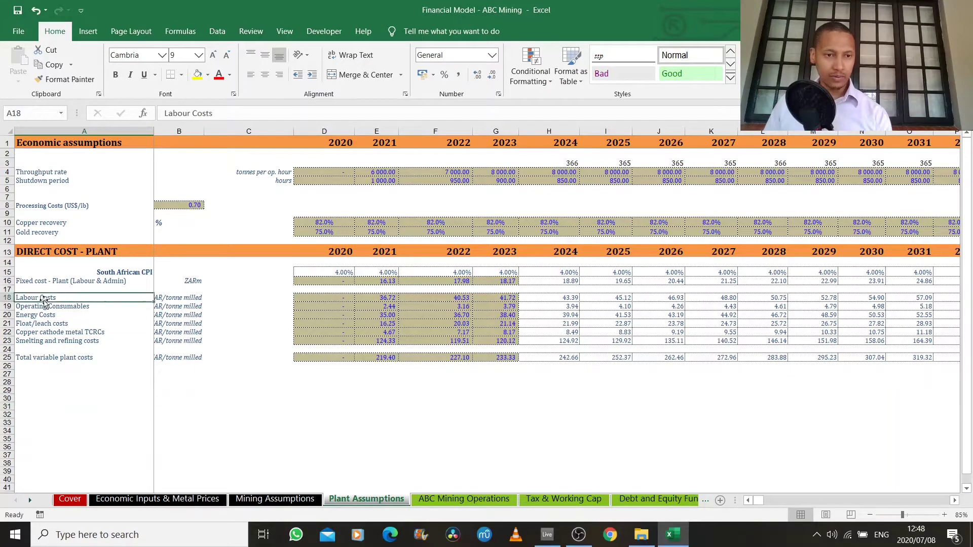
click(81, 318)
click(79, 325)
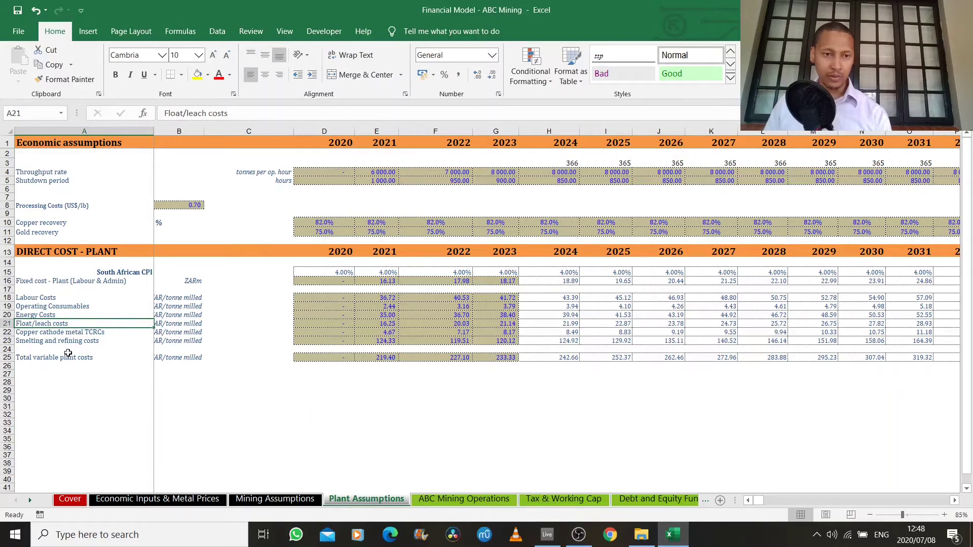
click(72, 333)
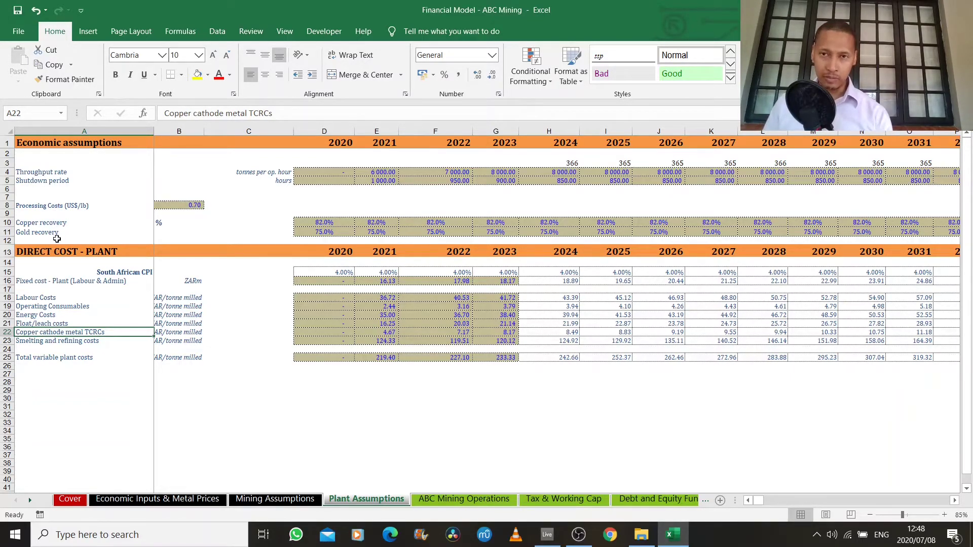
click(51, 174)
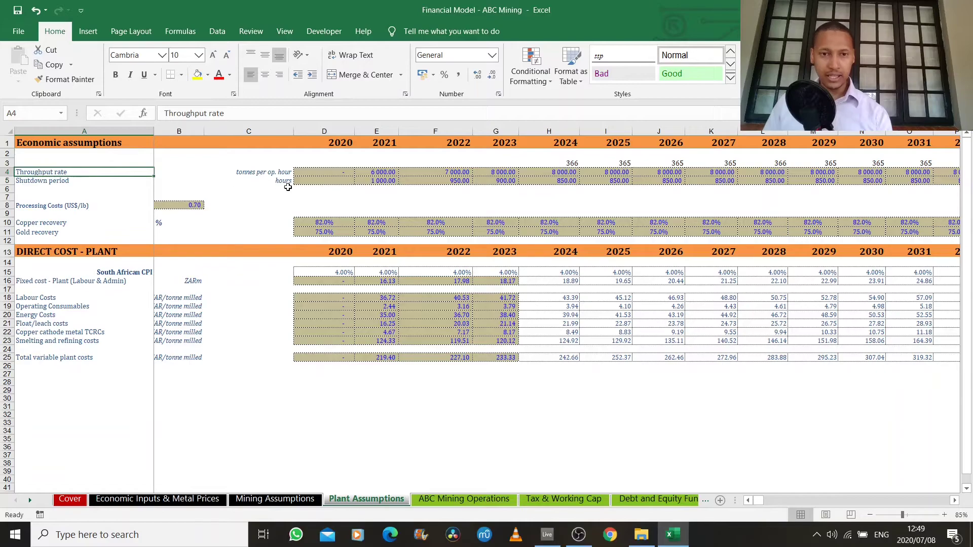
click(375, 184)
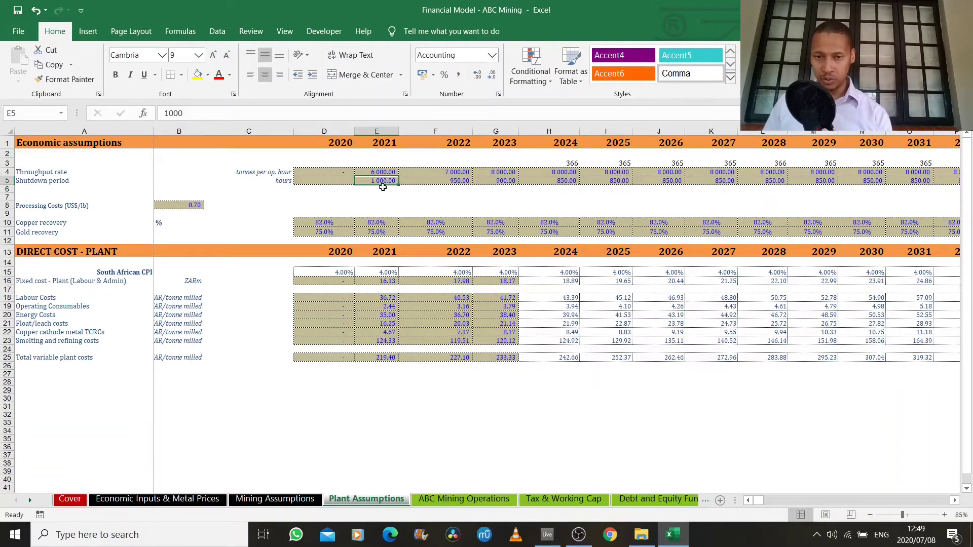